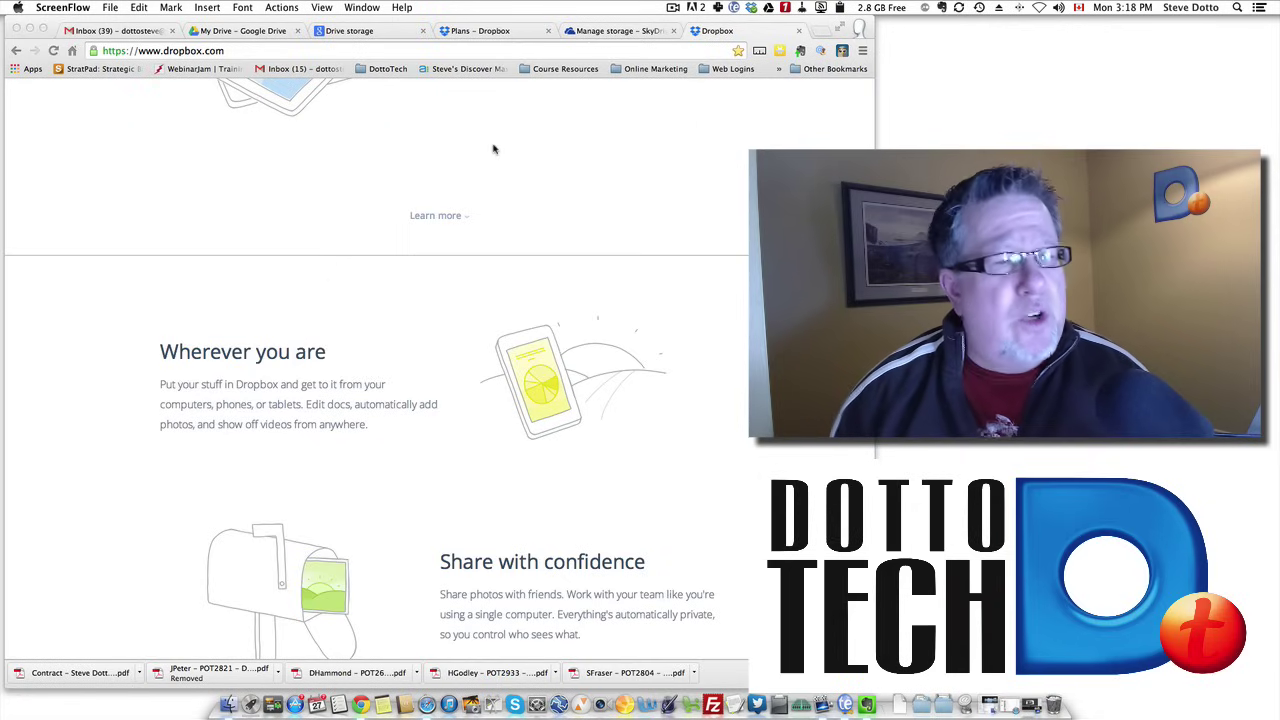
Bring up the Dropbox plans page comparing Free 2 GB, Pro $9.99/month and Business tiers
{"action": "left_click", "coordinate": [493, 31]}
{"action": "left_click", "coordinate": [493, 31]}
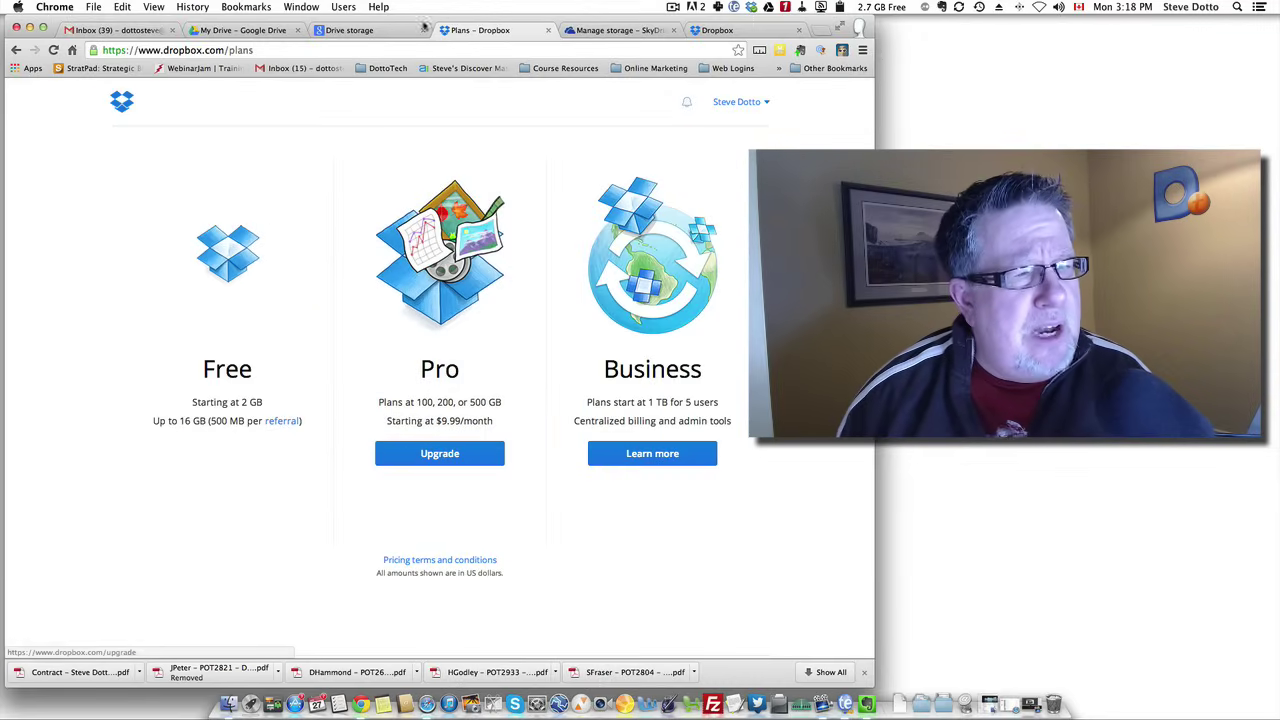
Show Google Drive's storage page: 100 GB for $4.99/month, 200 GB for $9.99/month
{"action": "left_click", "coordinate": [376, 31]}
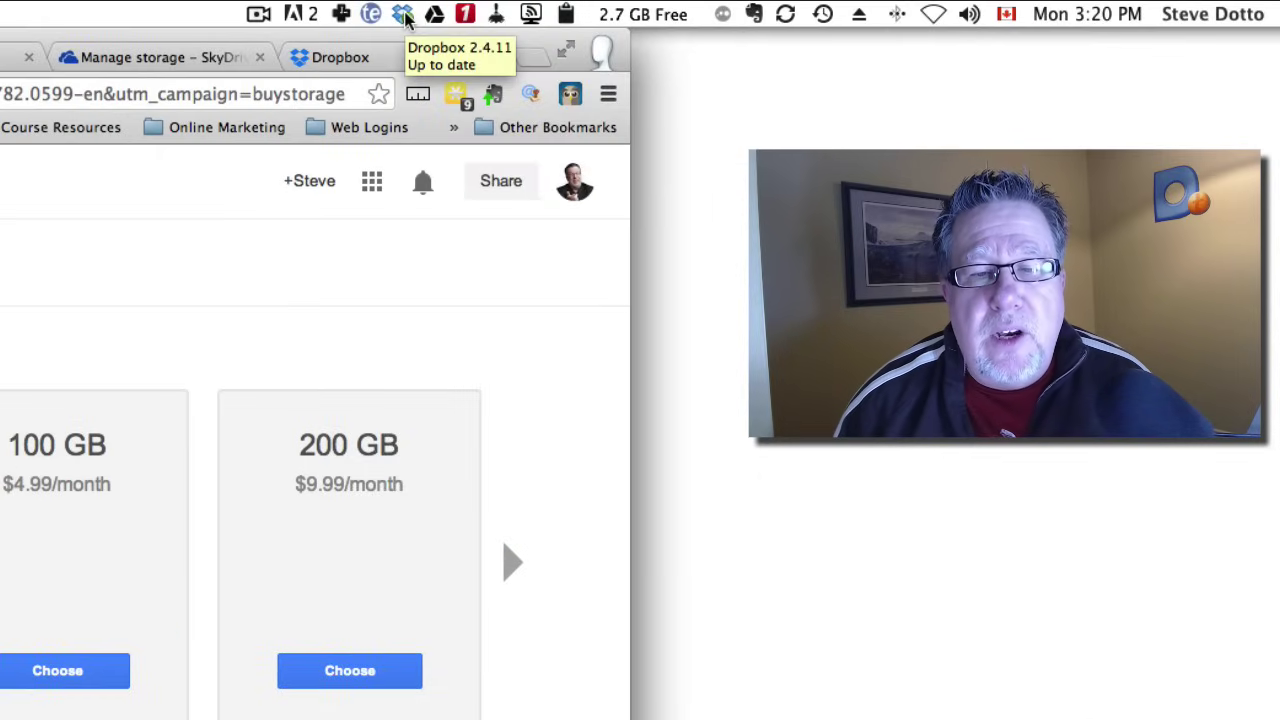
Glance at the Dropbox and Google Drive menu-bar status panels, then open a Finder window on Documents
{"action": "left_click", "coordinate": [403, 14]}
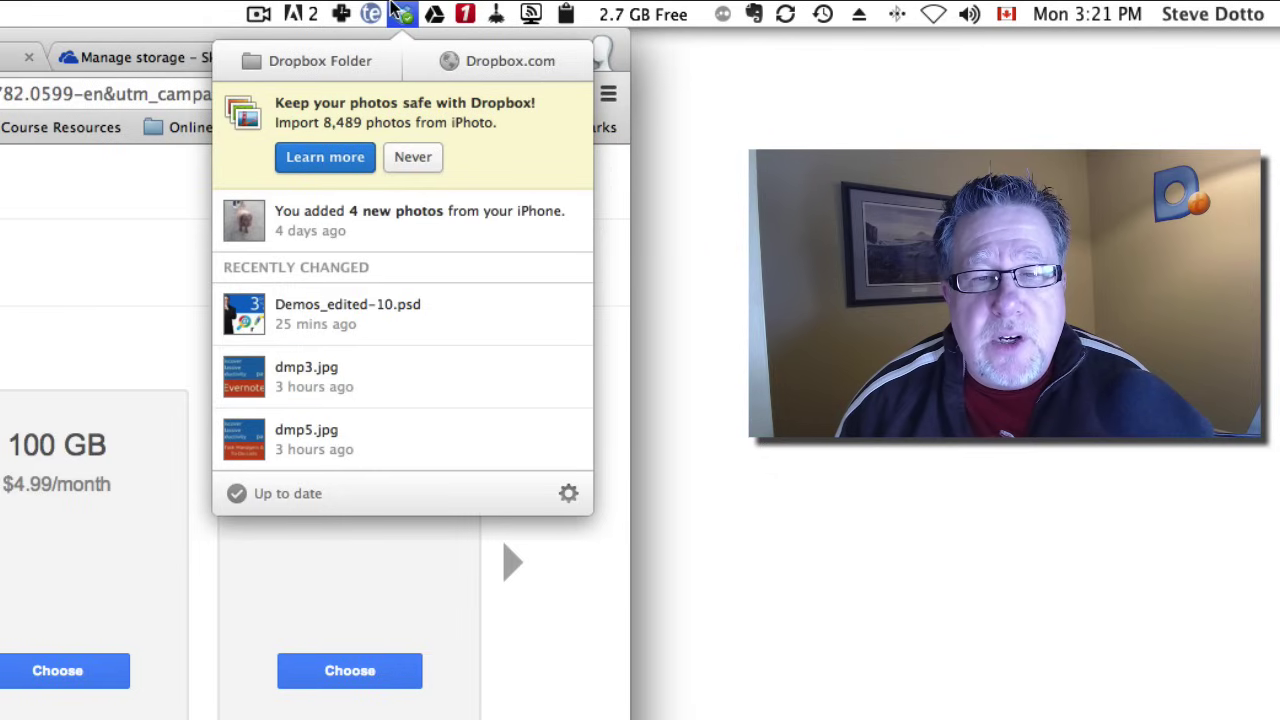
{"action": "left_click", "coordinate": [398, 12]}
{"action": "left_click", "coordinate": [436, 12]}
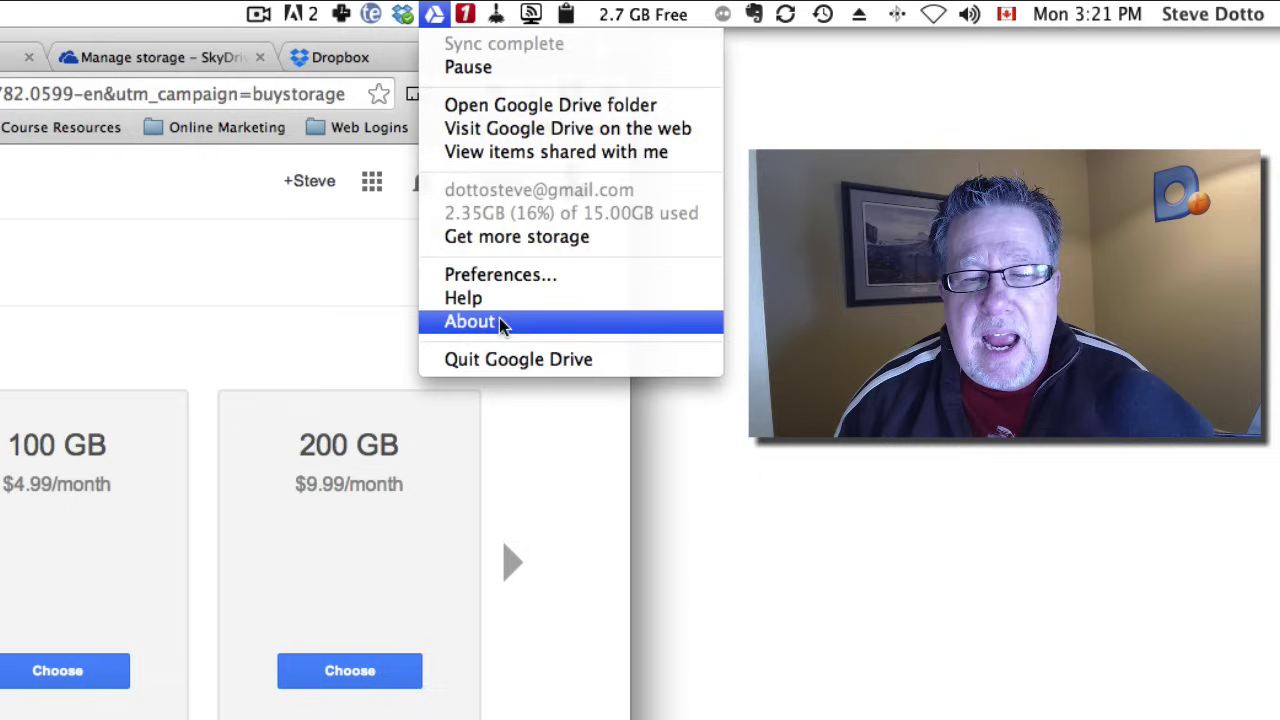
{"action": "left_click", "coordinate": [740, 390]}
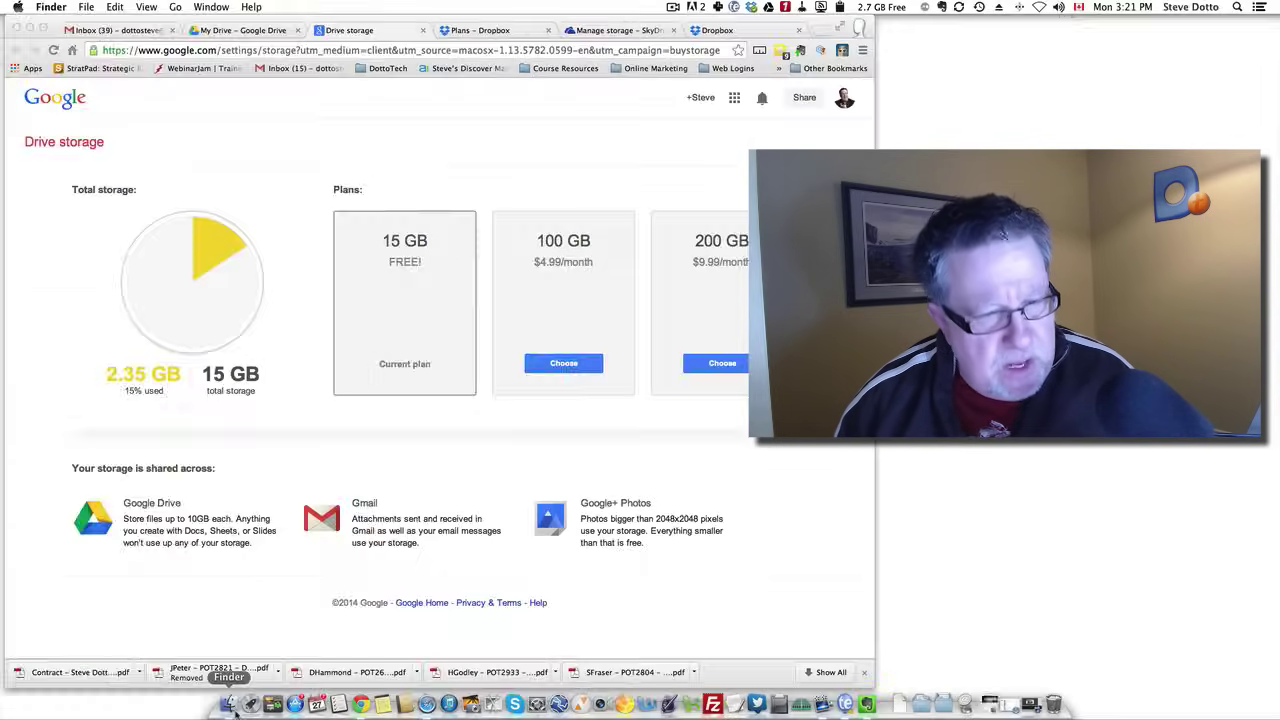
{"action": "left_click", "coordinate": [288, 697]}
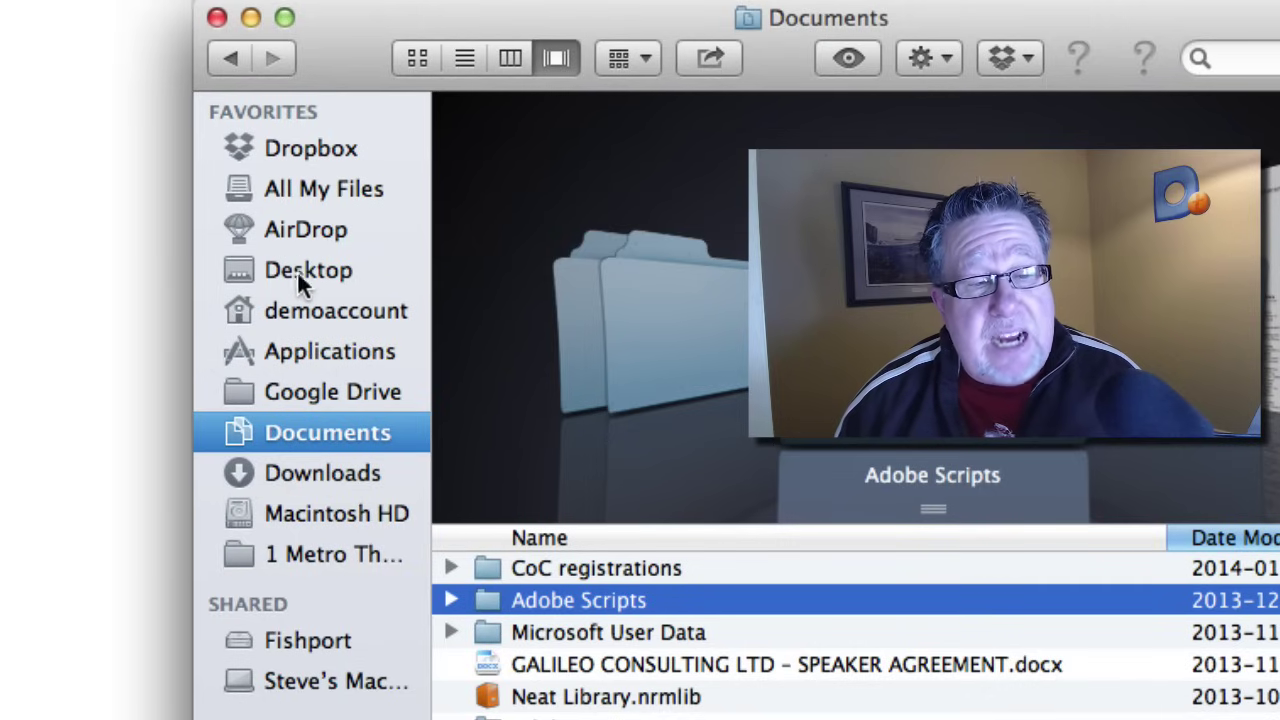
Compare the Google Drive and Dropbox folders in Finder, ending on Google Drive's .gdoc and .gsheet files
{"action": "left_click", "coordinate": [310, 390]}
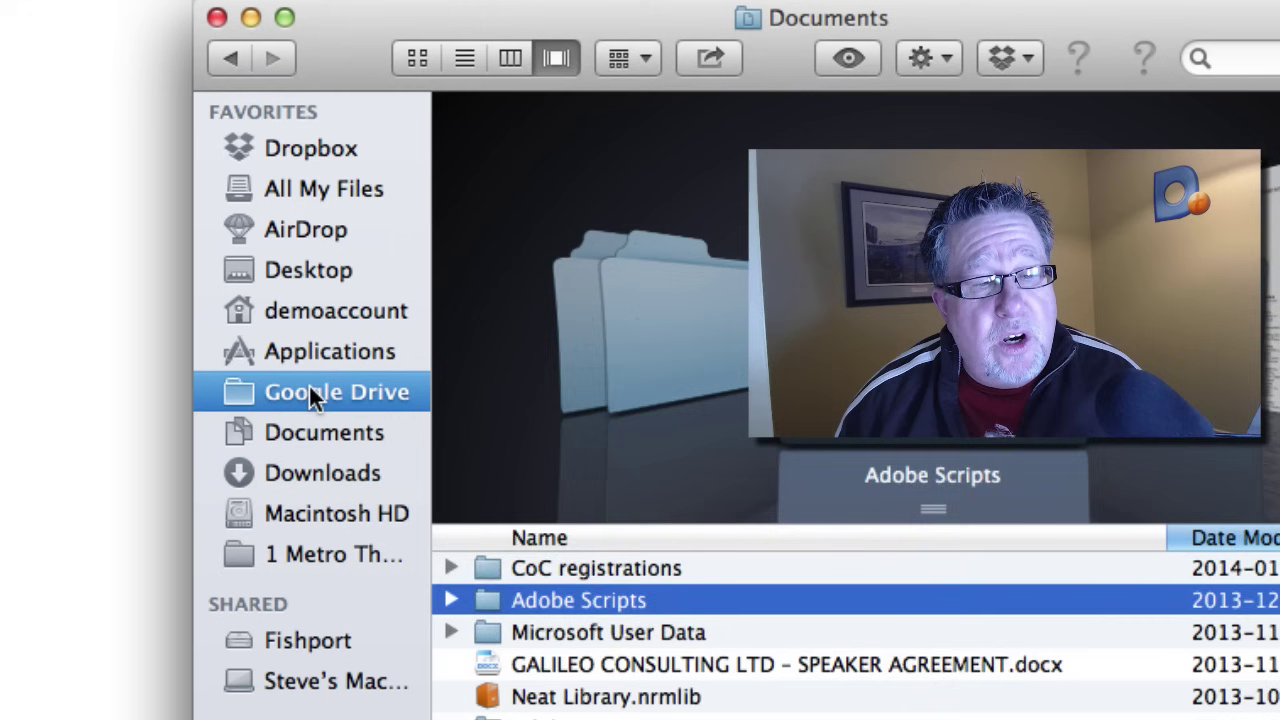
{"action": "left_click", "coordinate": [340, 150]}
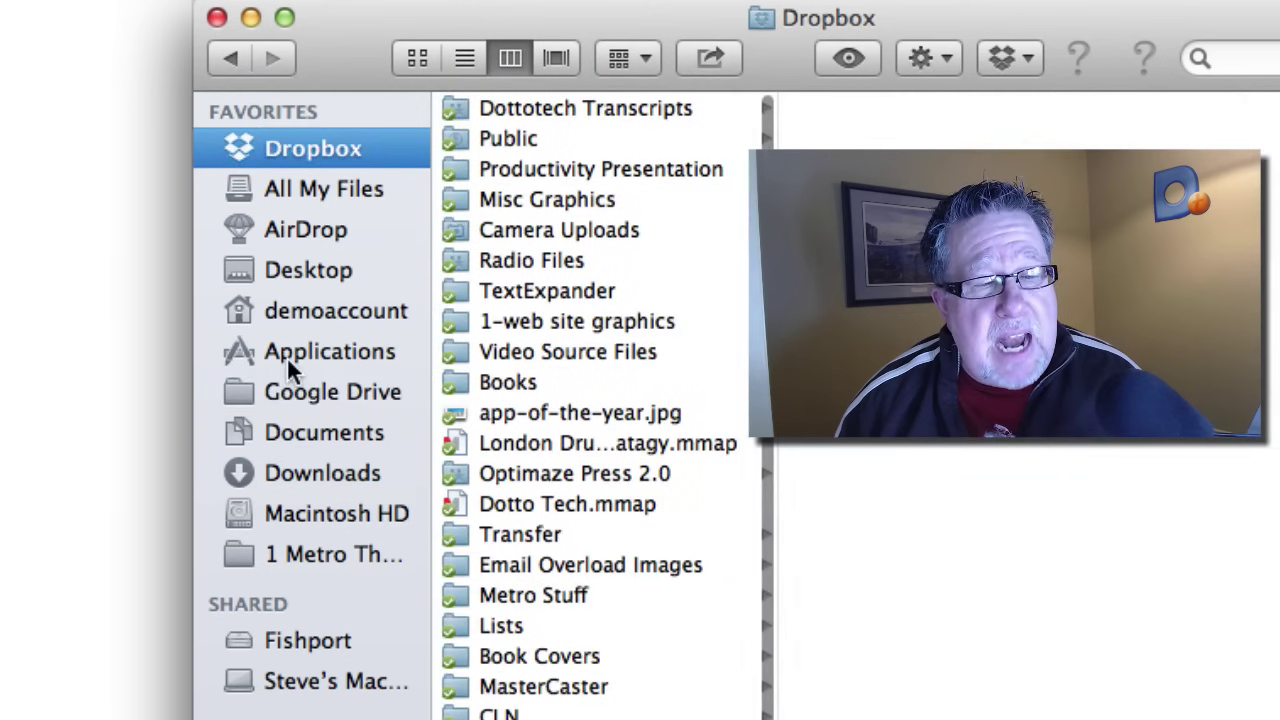
{"action": "left_click", "coordinate": [288, 388]}
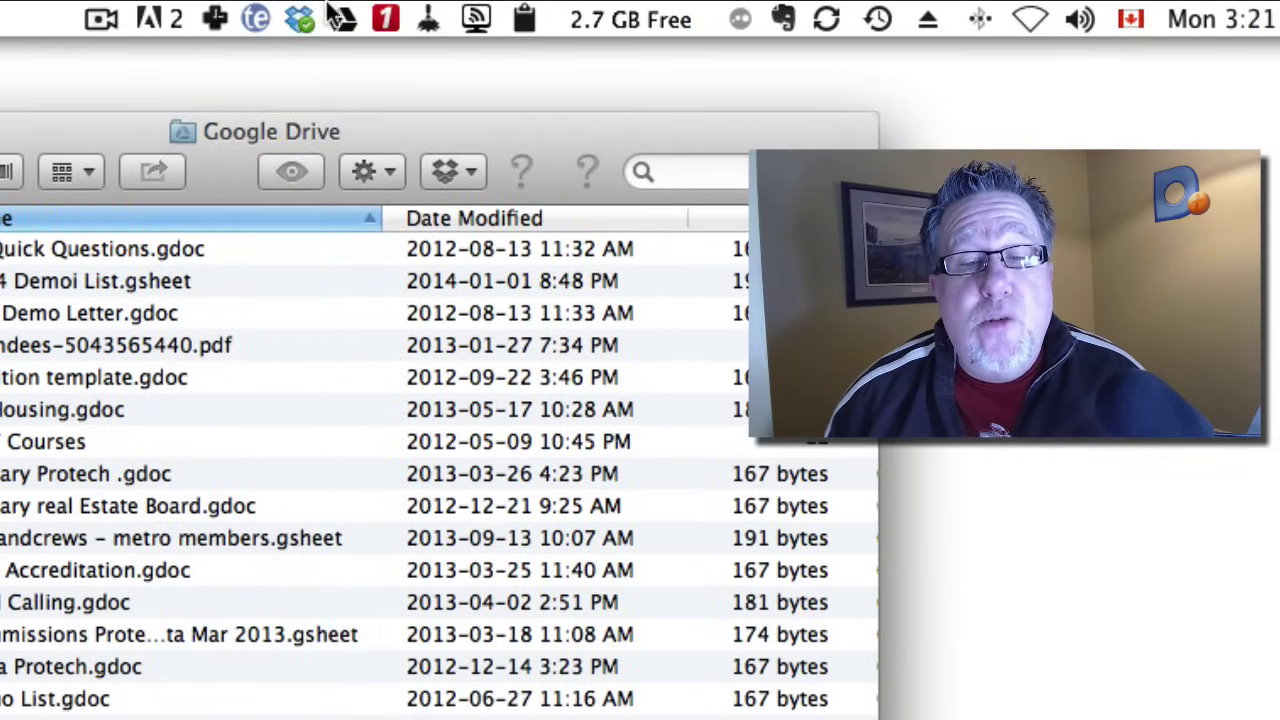
{"action": "left_click", "coordinate": [340, 16]}
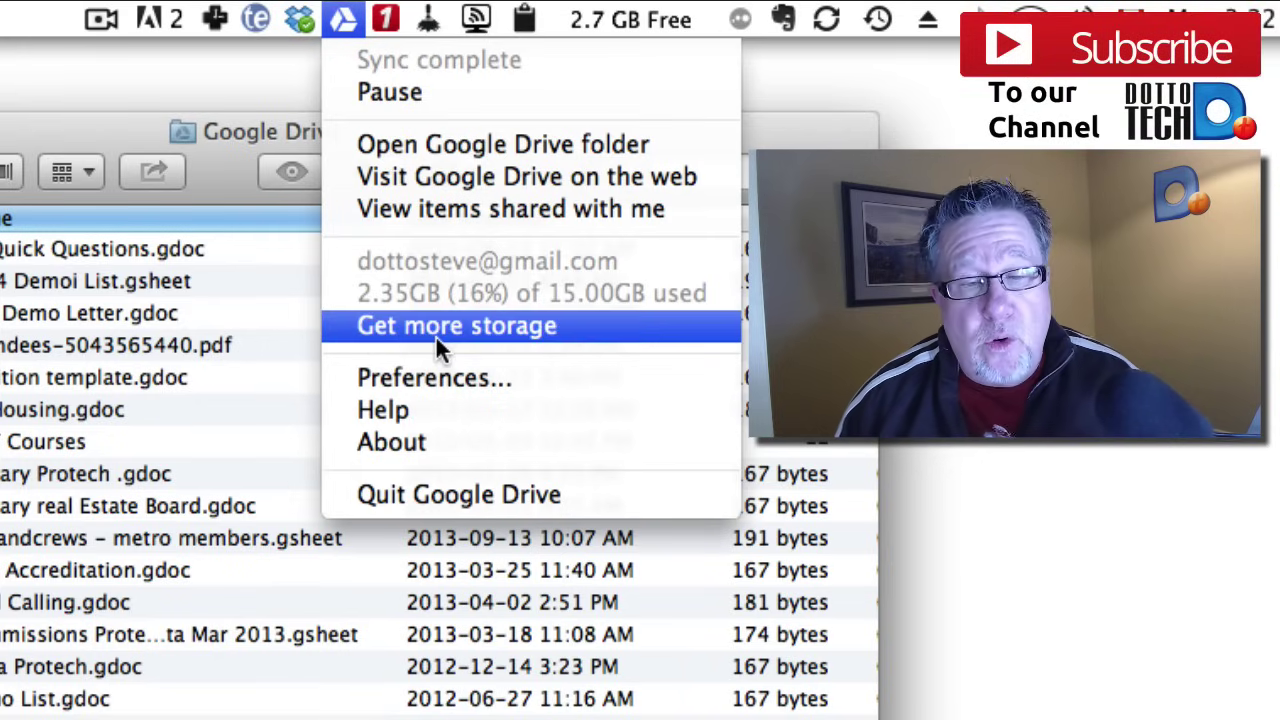
{"action": "left_click", "coordinate": [424, 370]}
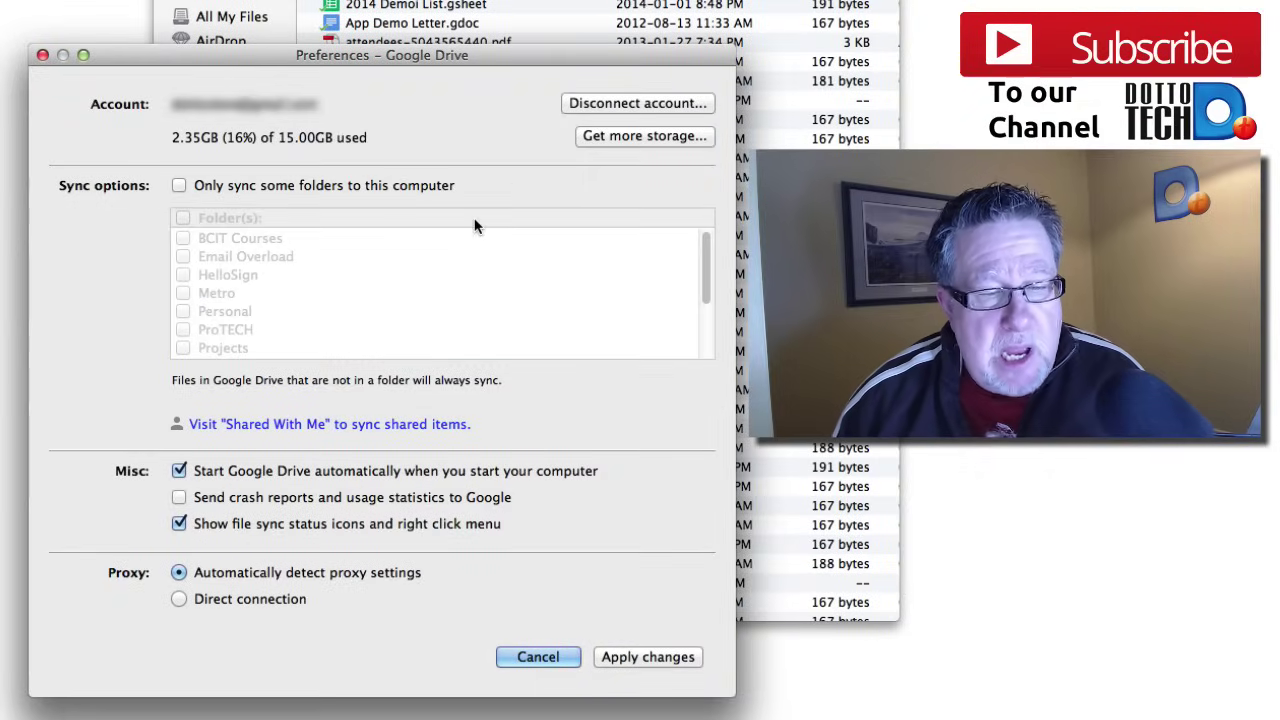
{"action": "left_click", "coordinate": [178, 185]}
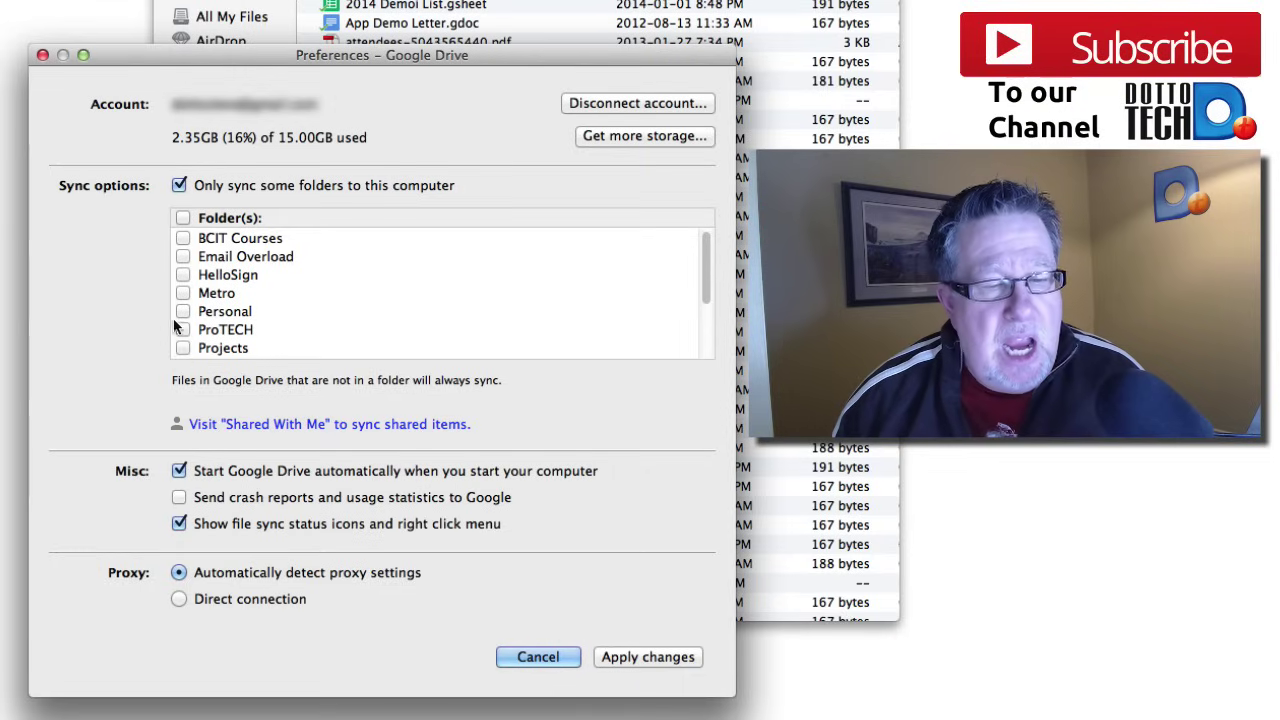
{"action": "left_click", "coordinate": [179, 186]}
{"action": "left_click", "coordinate": [42, 54]}
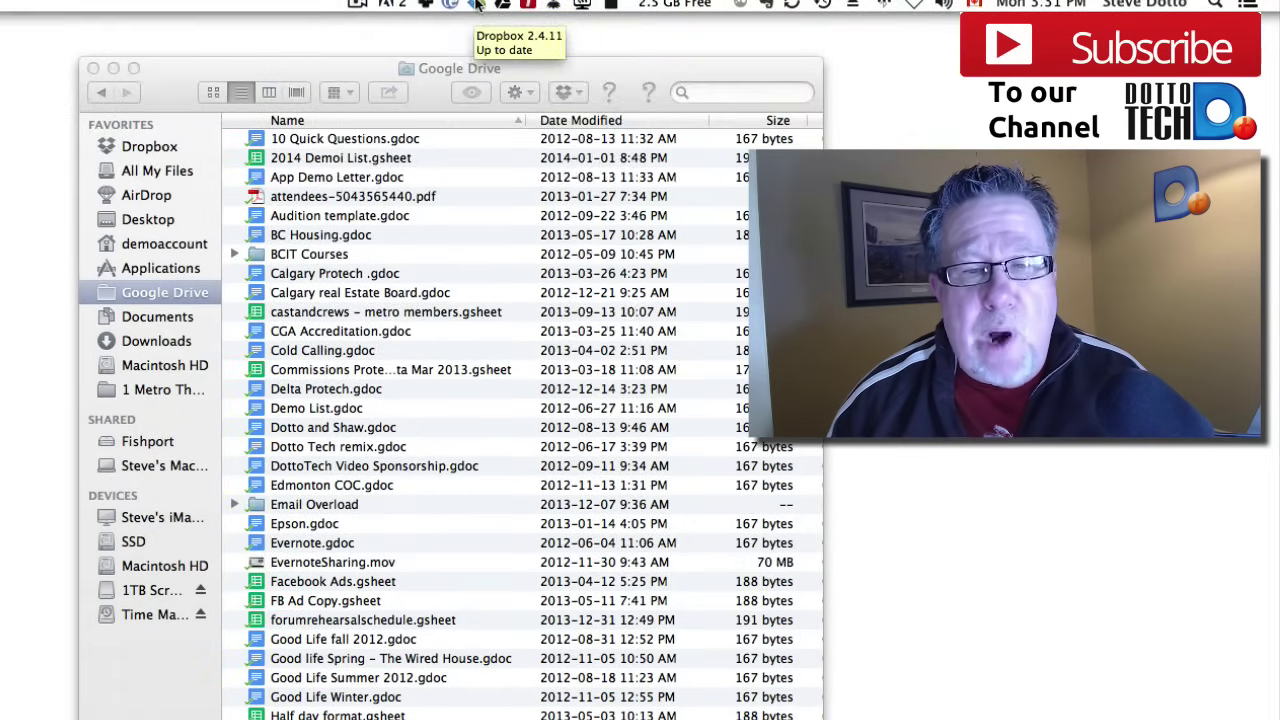
Review Dropbox's Selective Sync folder list under Advanced preferences, then close the preferences window
{"action": "left_click", "coordinate": [478, 5]}
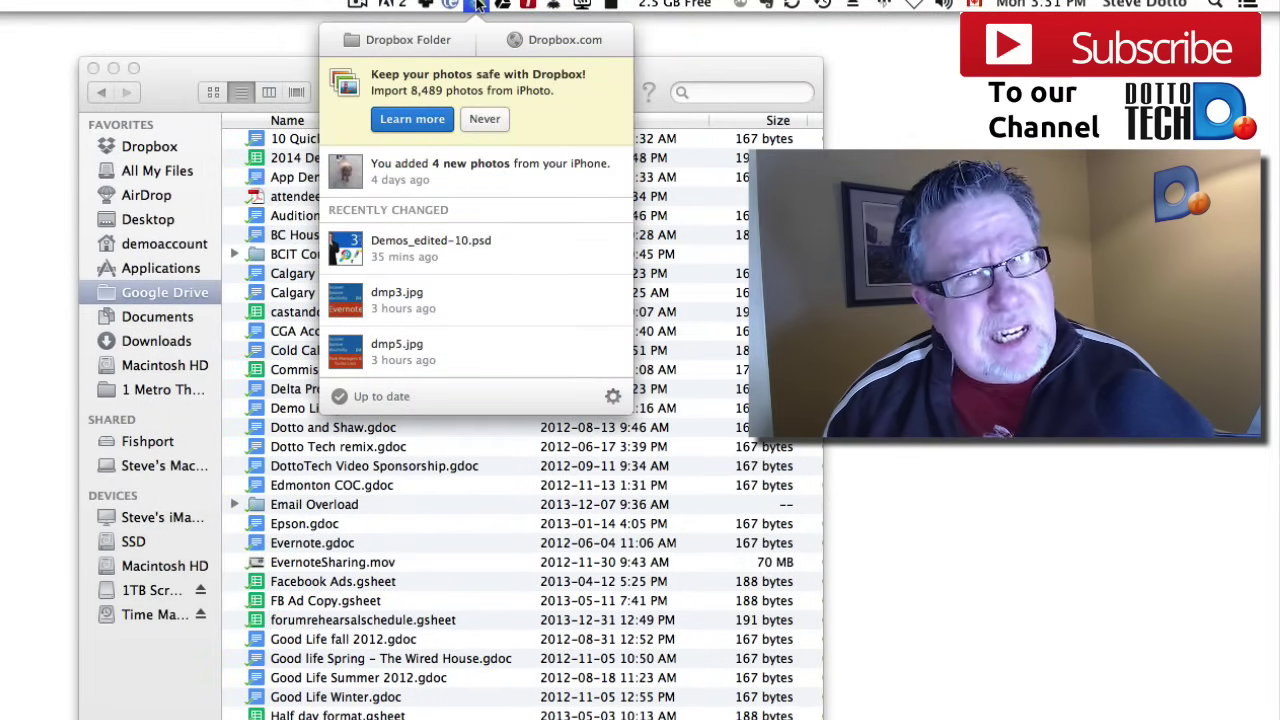
{"action": "left_click", "coordinate": [613, 397]}
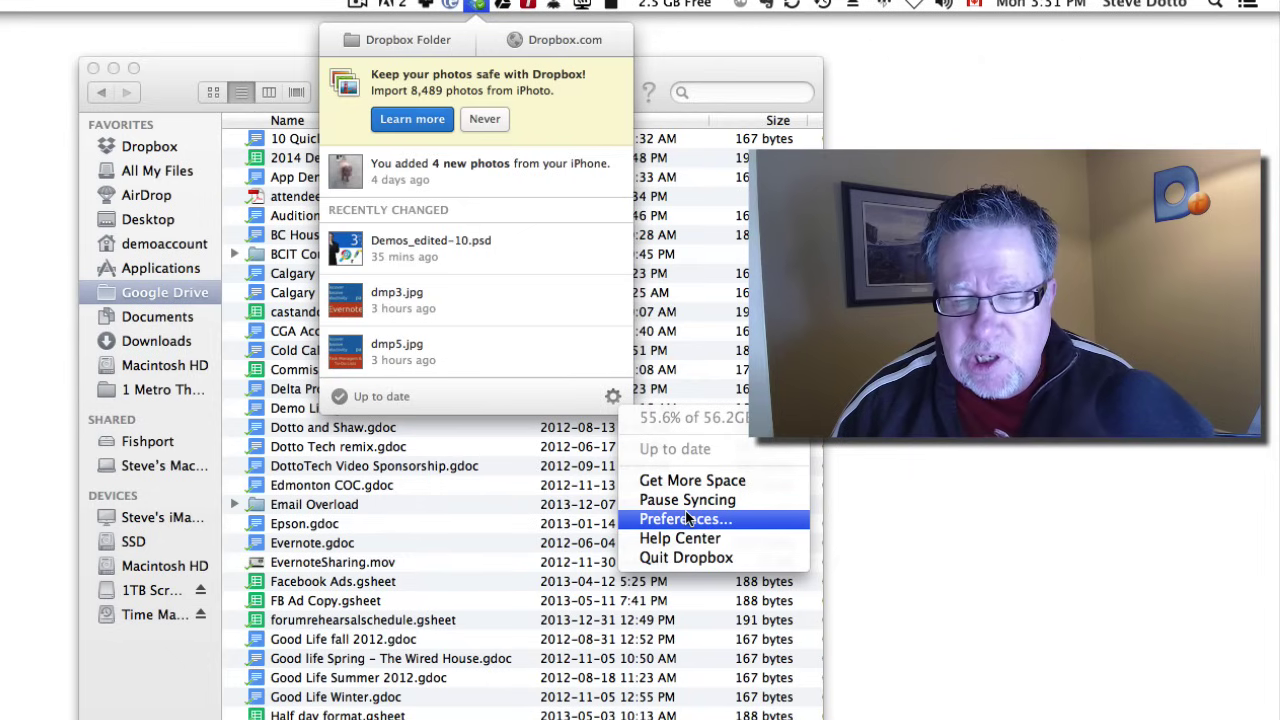
{"action": "left_click", "coordinate": [686, 518]}
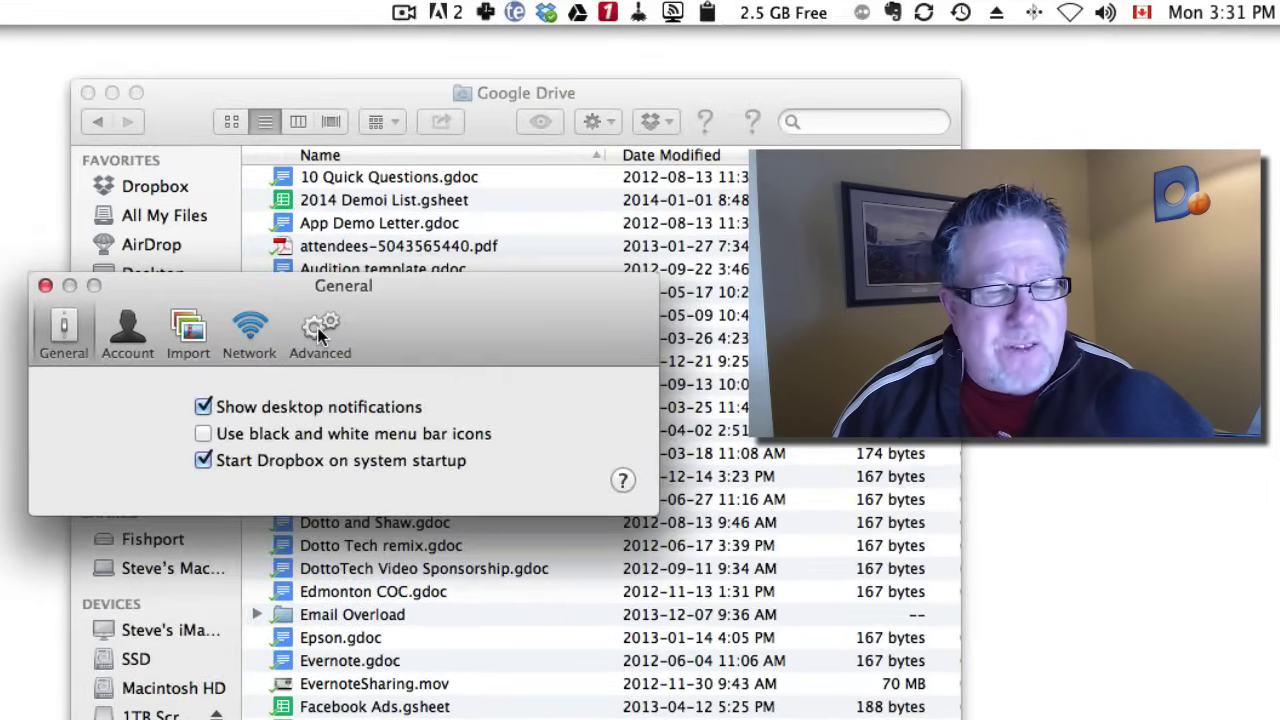
{"action": "left_click", "coordinate": [320, 337]}
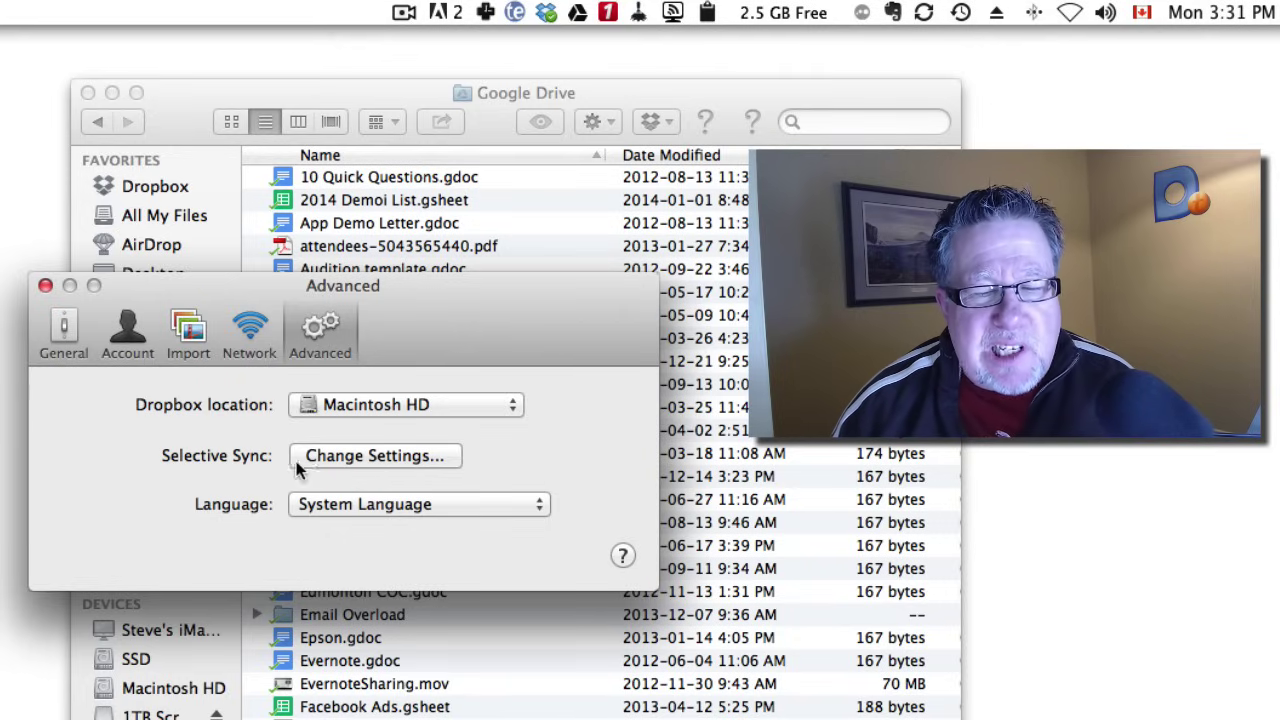
{"action": "left_click", "coordinate": [440, 462]}
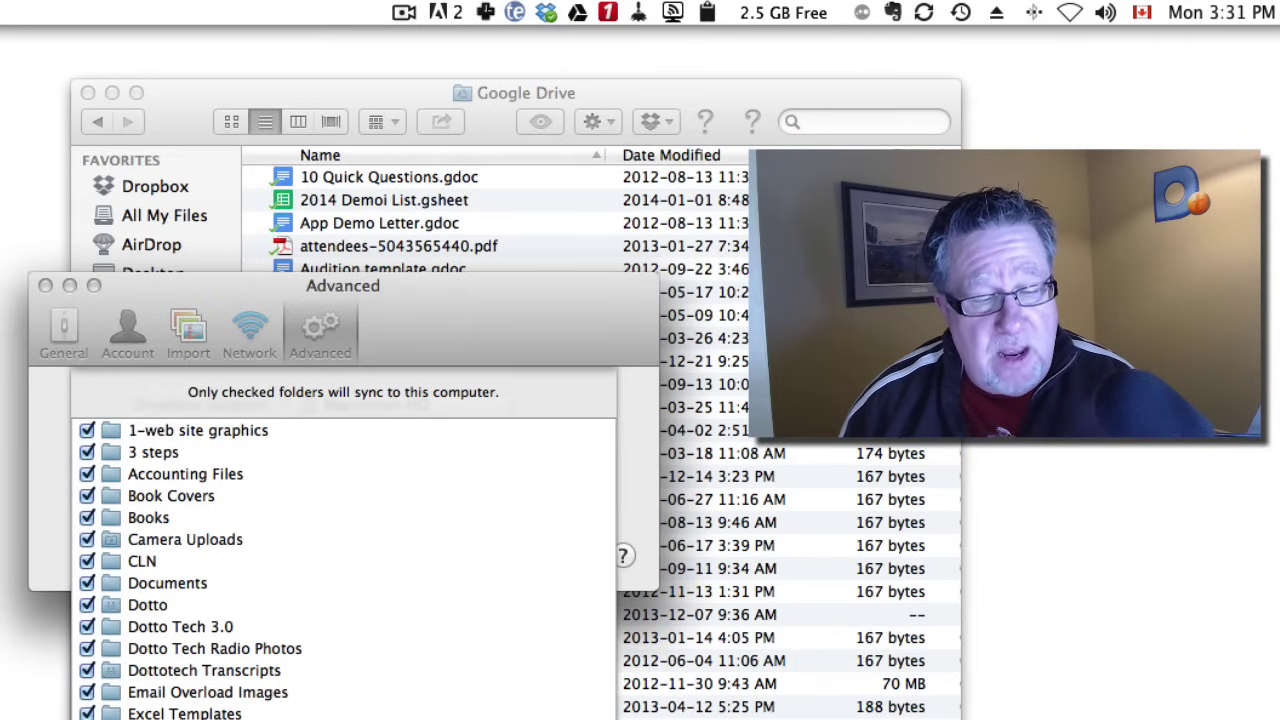
{"action": "key", "text": "Return"}
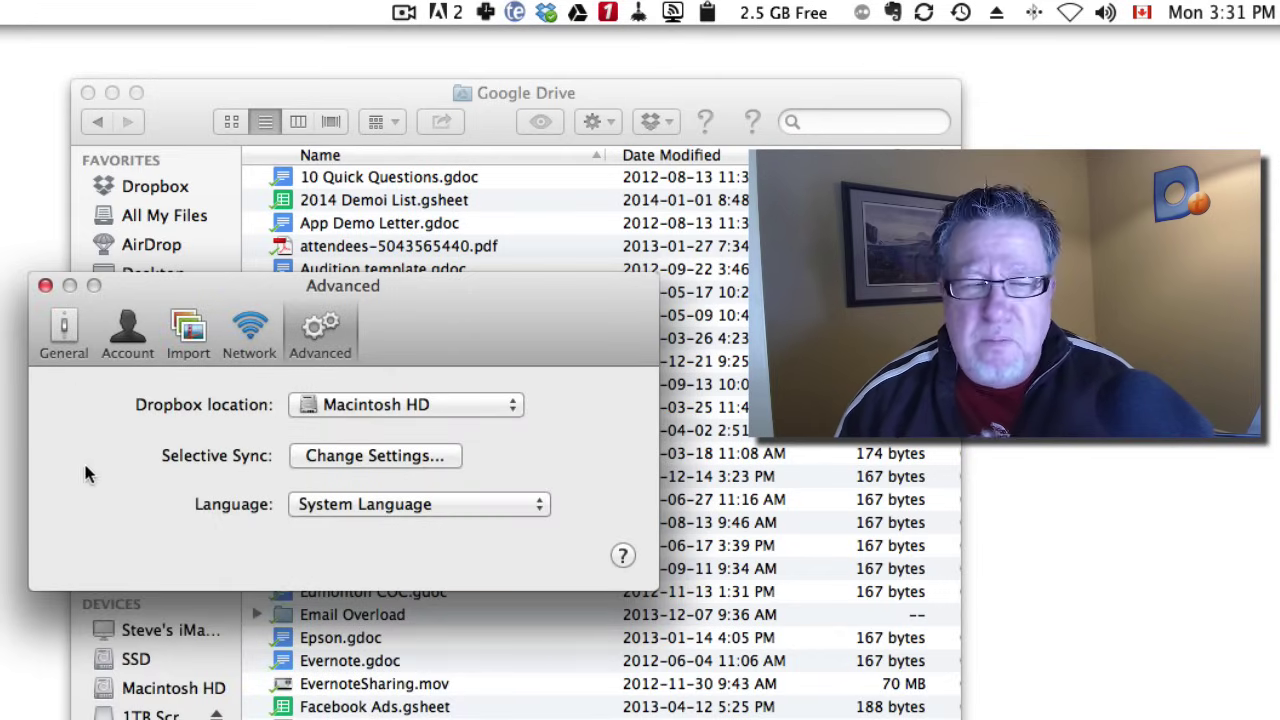
{"action": "left_click", "coordinate": [45, 287]}
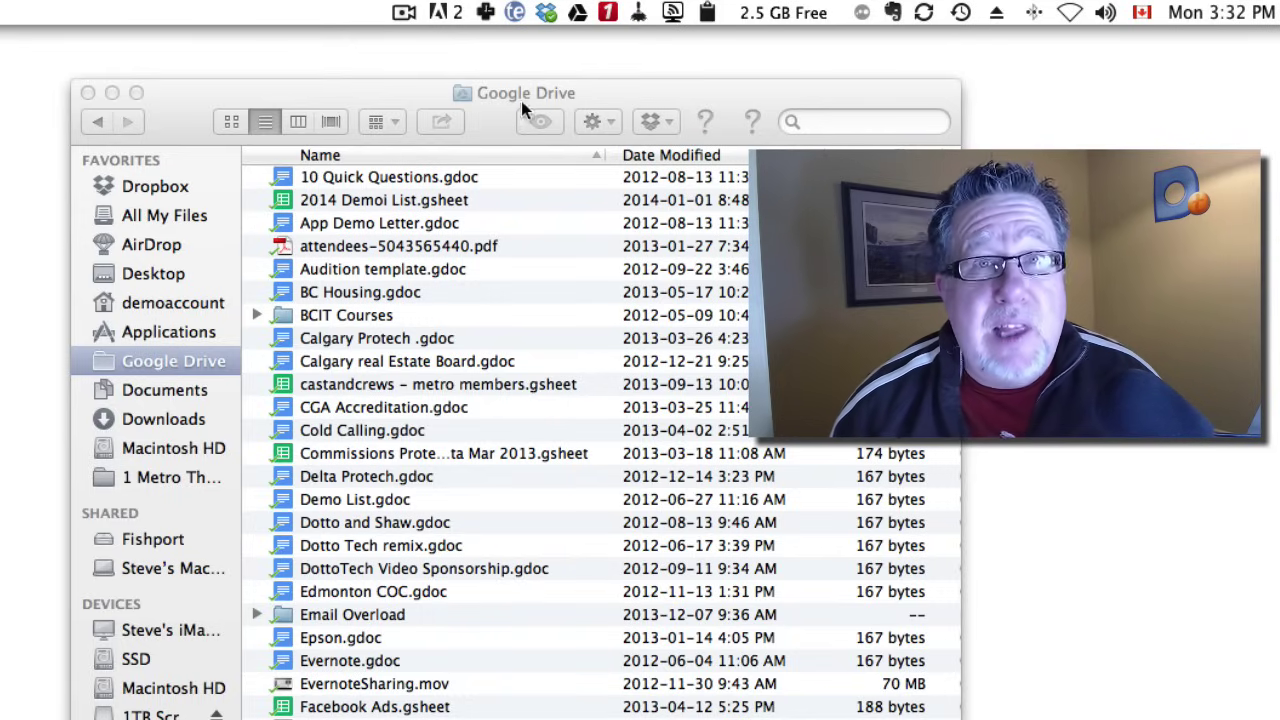
{"action": "left_click", "coordinate": [546, 12]}
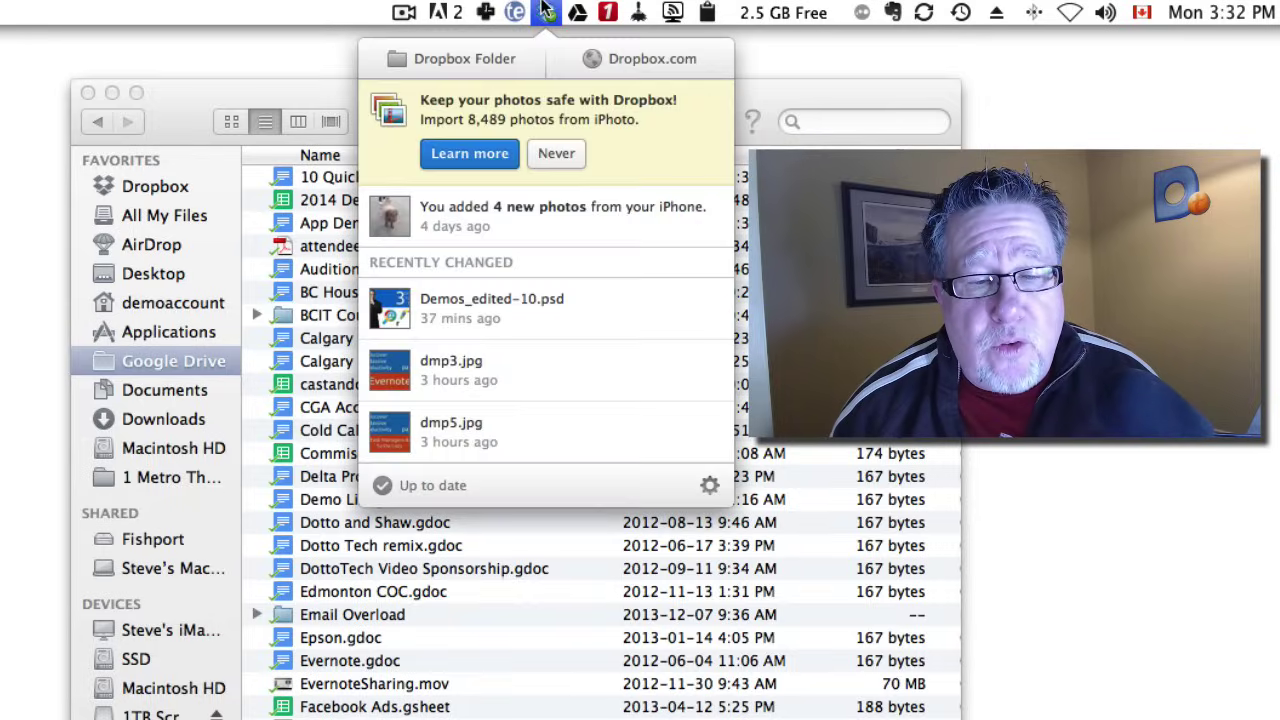
{"action": "left_click", "coordinate": [438, 58]}
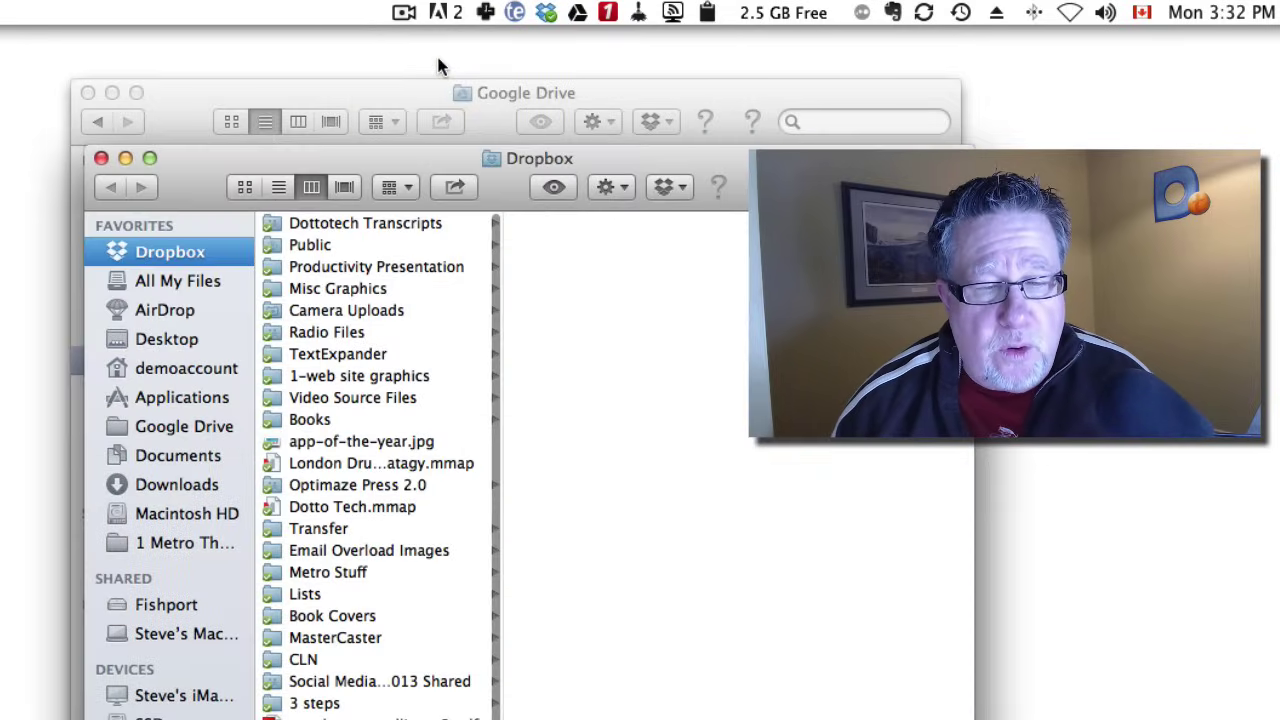
{"action": "left_click", "coordinate": [359, 441]}
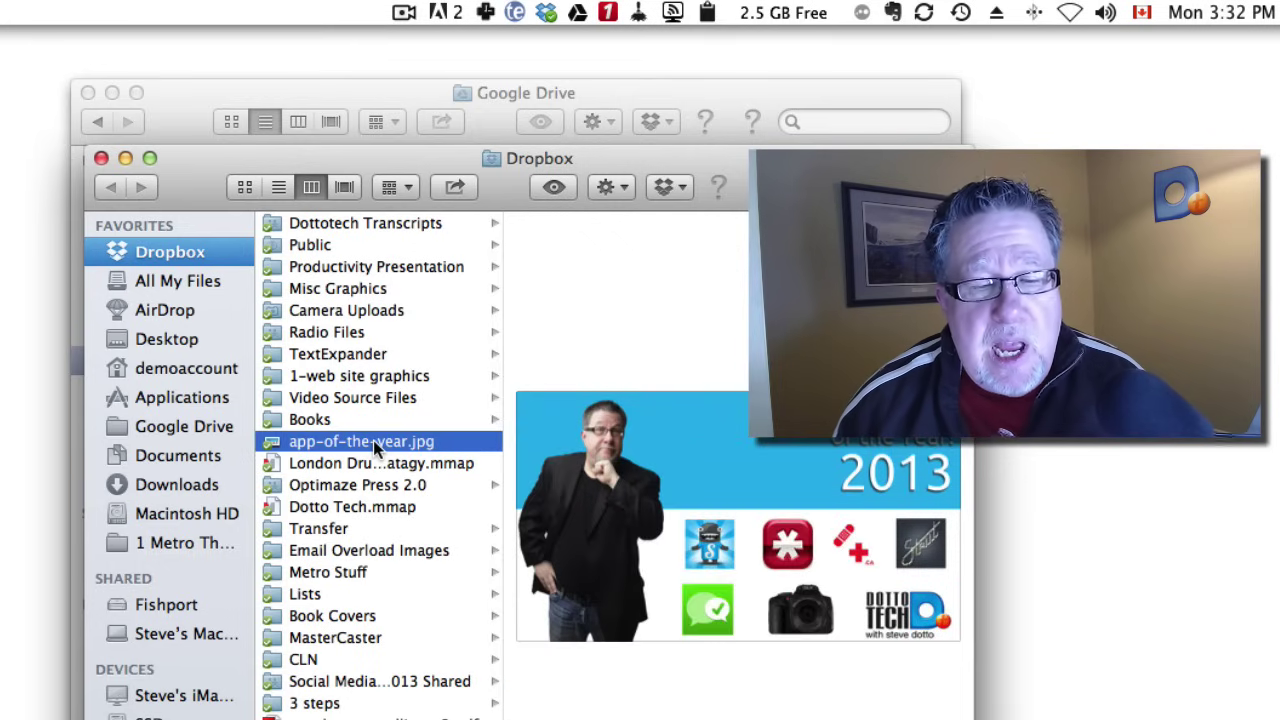
{"action": "right_click", "coordinate": [373, 441]}
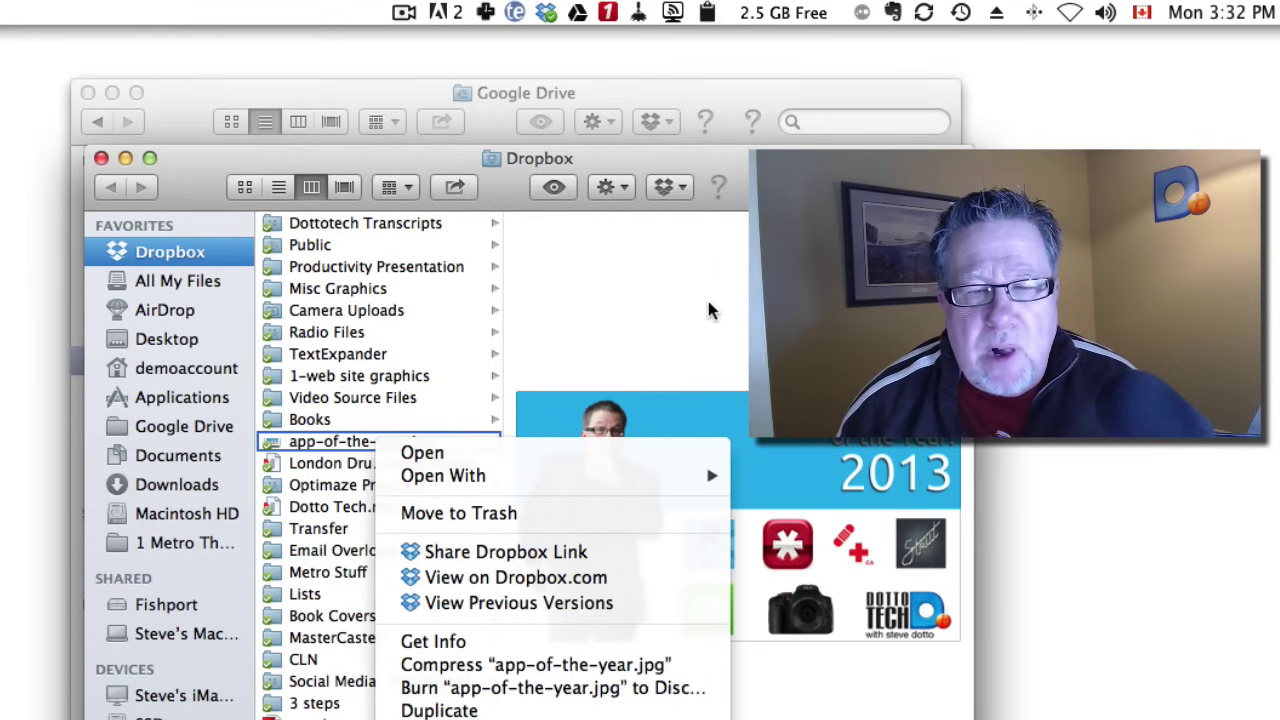
{"action": "left_click", "coordinate": [127, 197]}
{"action": "left_click", "coordinate": [101, 158]}
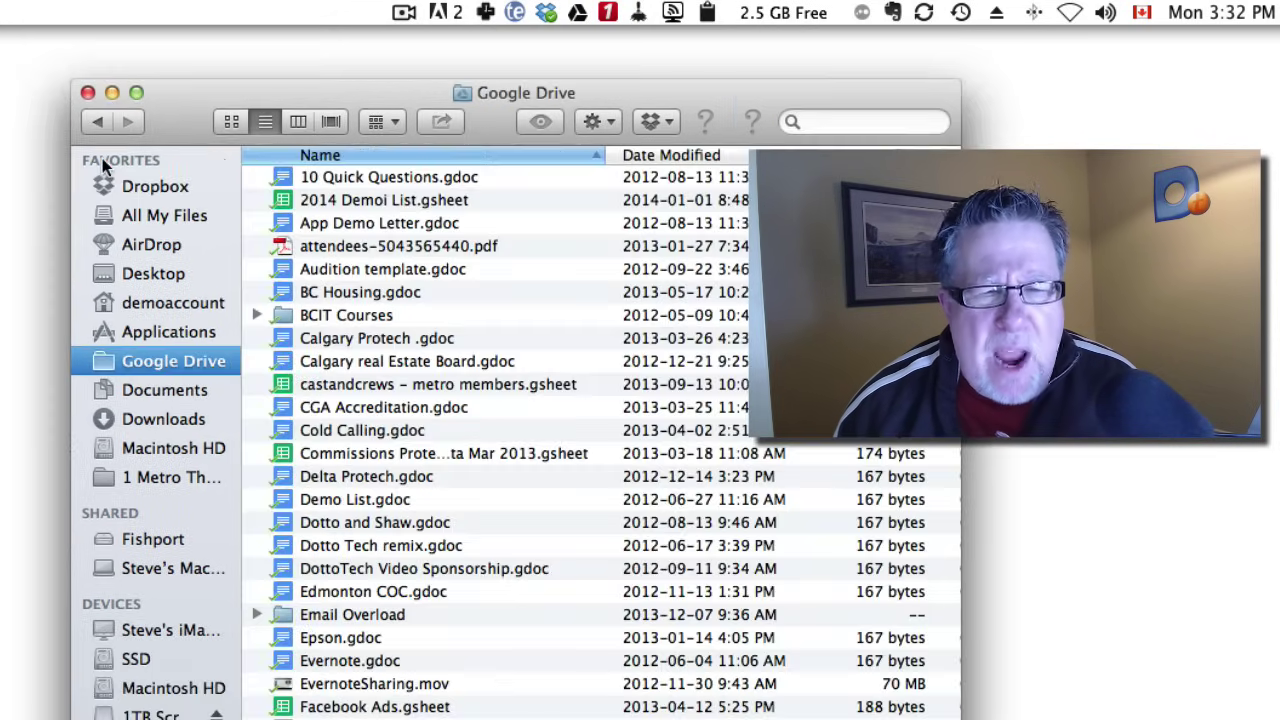
Launch Google Drive on the web in Chrome from the desktop client's menu-bar icon
{"action": "left_click", "coordinate": [577, 12]}
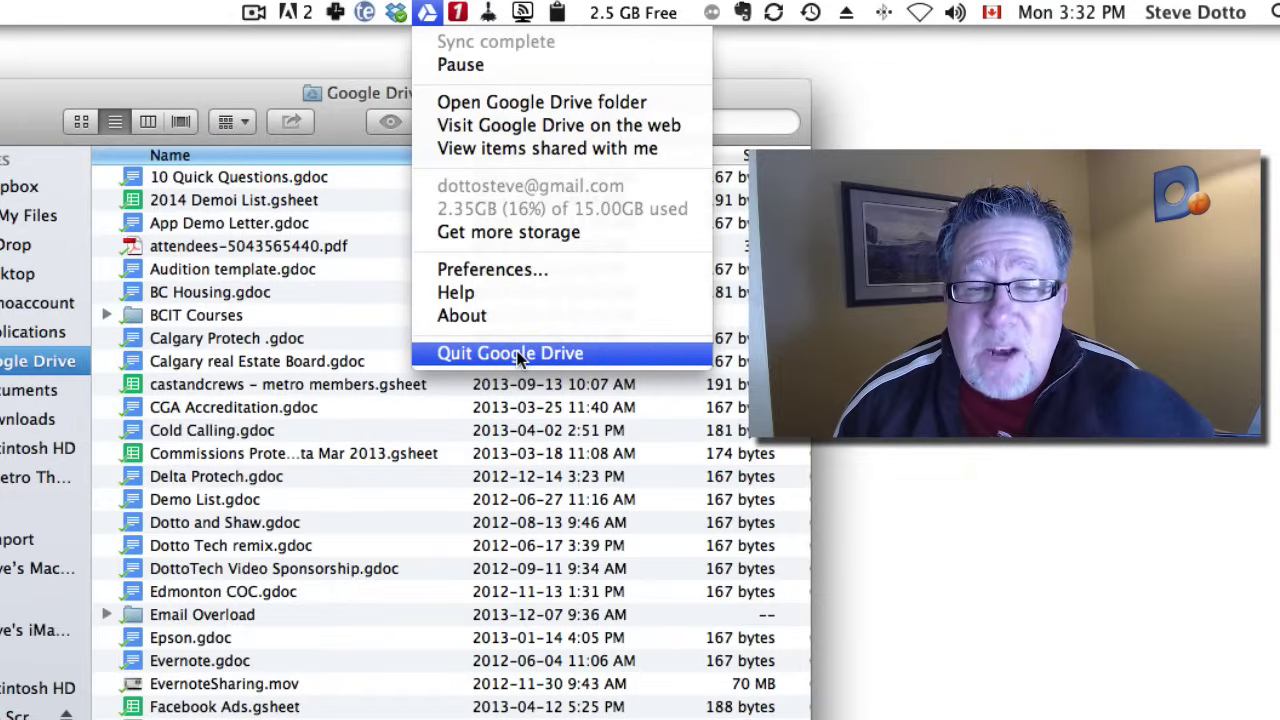
{"action": "left_click", "coordinate": [536, 127]}
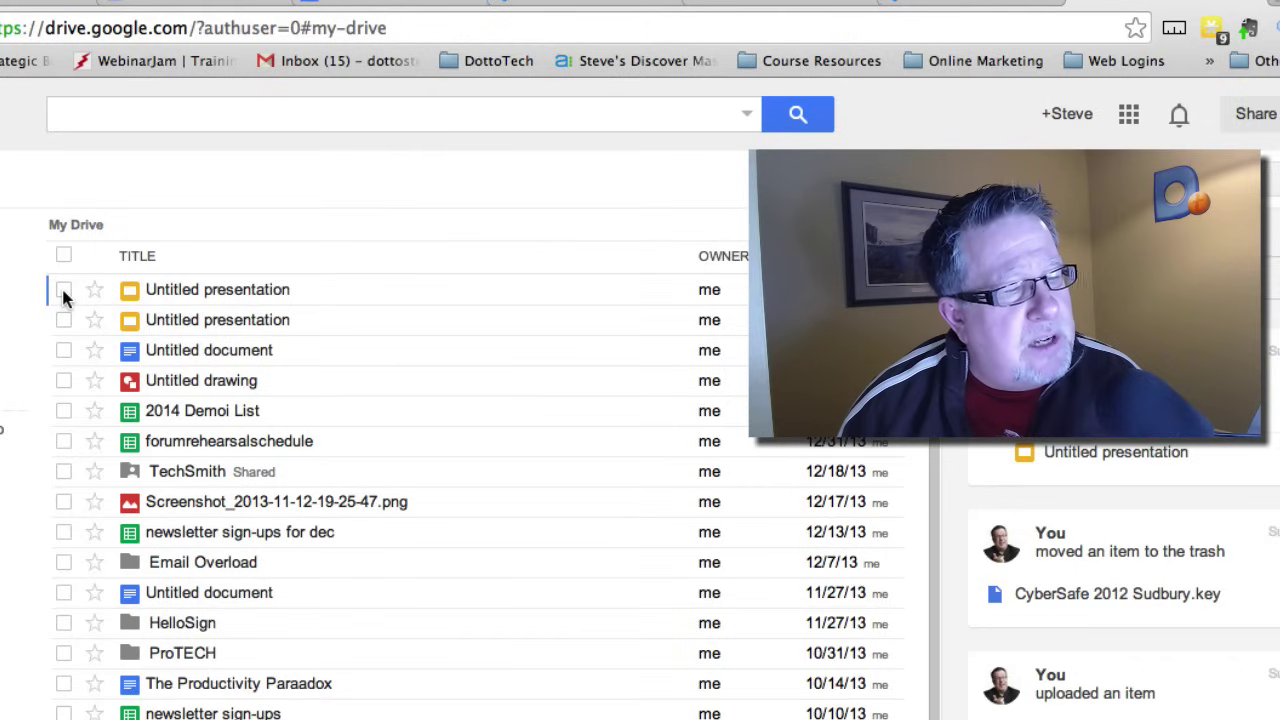
Select the first Untitled presentation and look at its More > Share options without sharing
{"action": "left_click", "coordinate": [63, 290]}
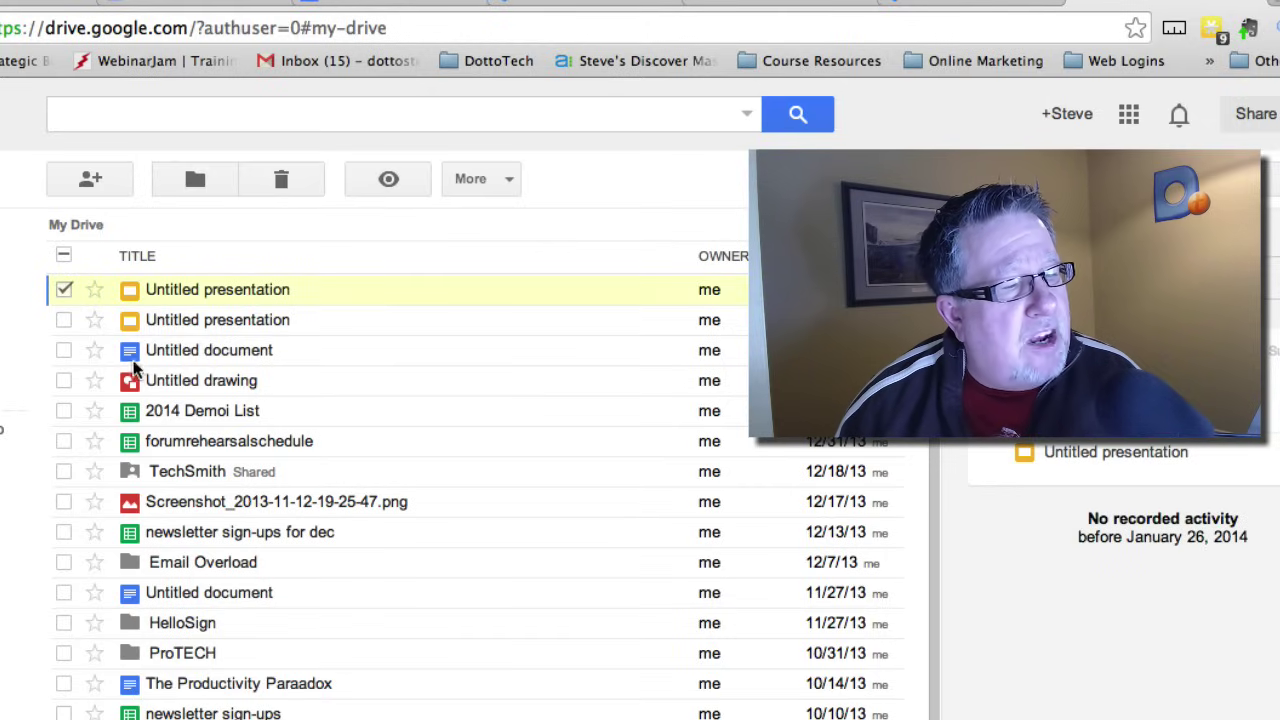
{"action": "left_click", "coordinate": [506, 181]}
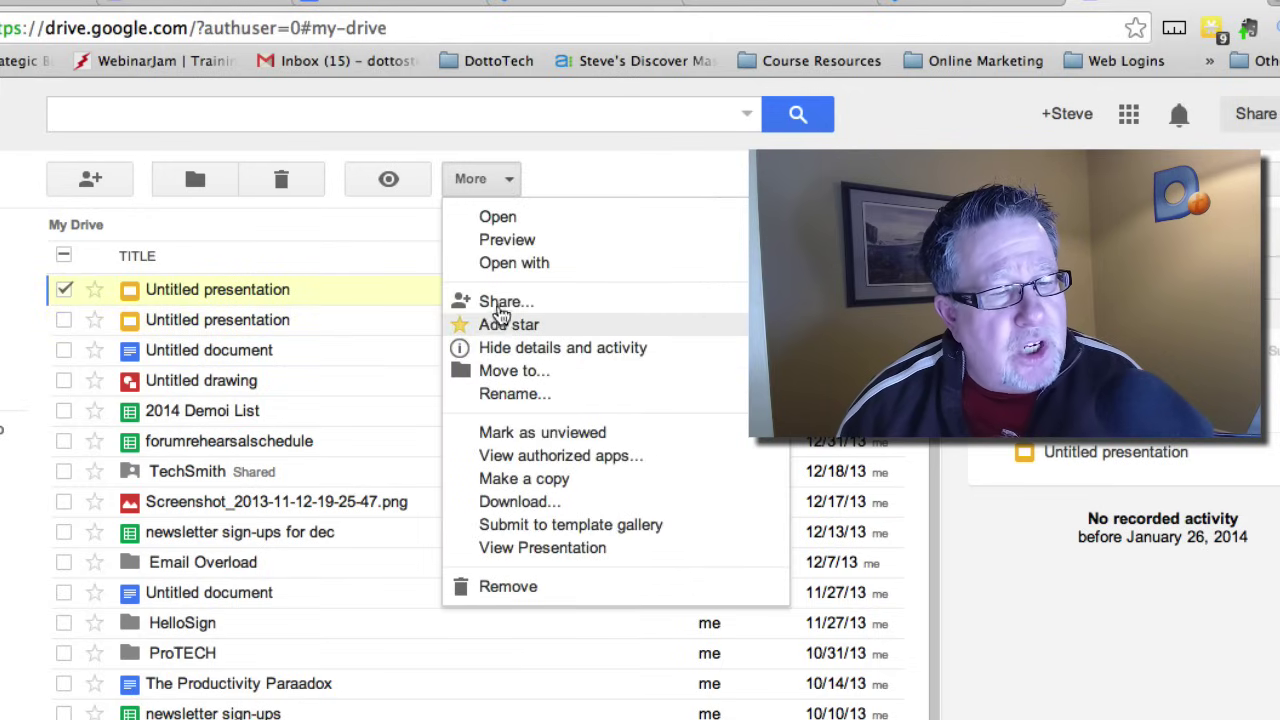
{"action": "mouse_move", "coordinate": [505, 310]}
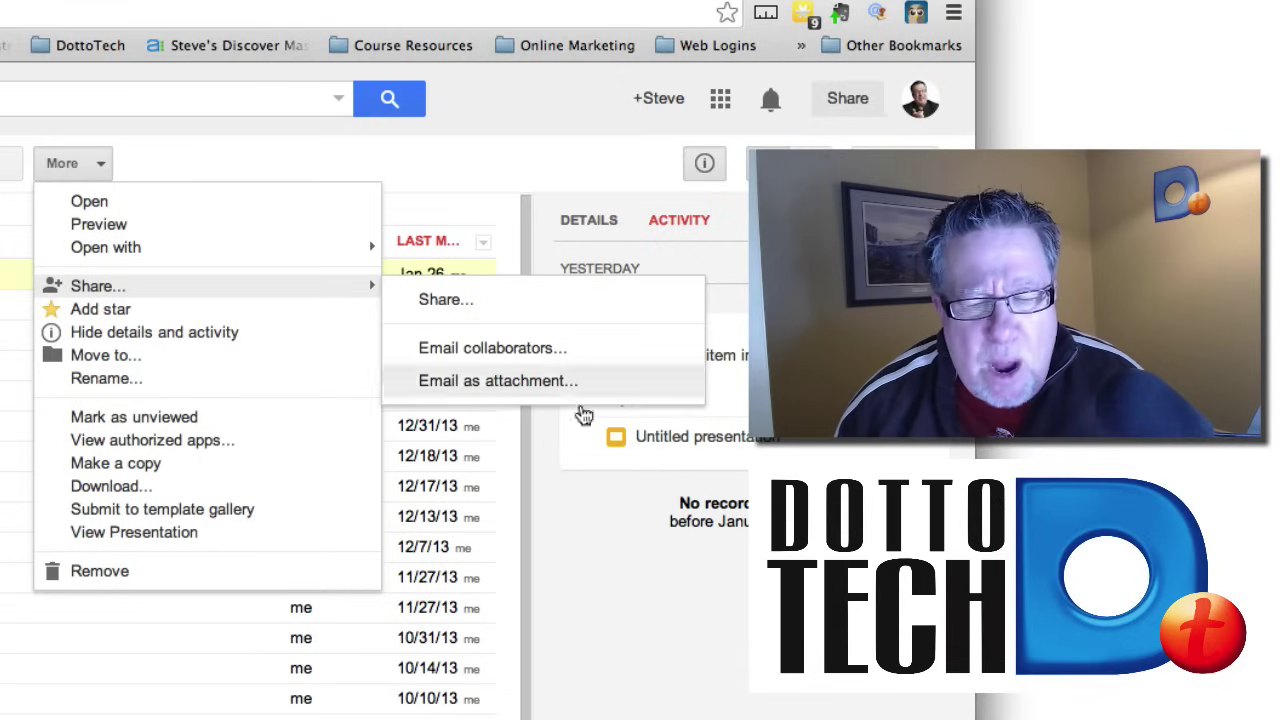
{"action": "left_click", "coordinate": [682, 632]}
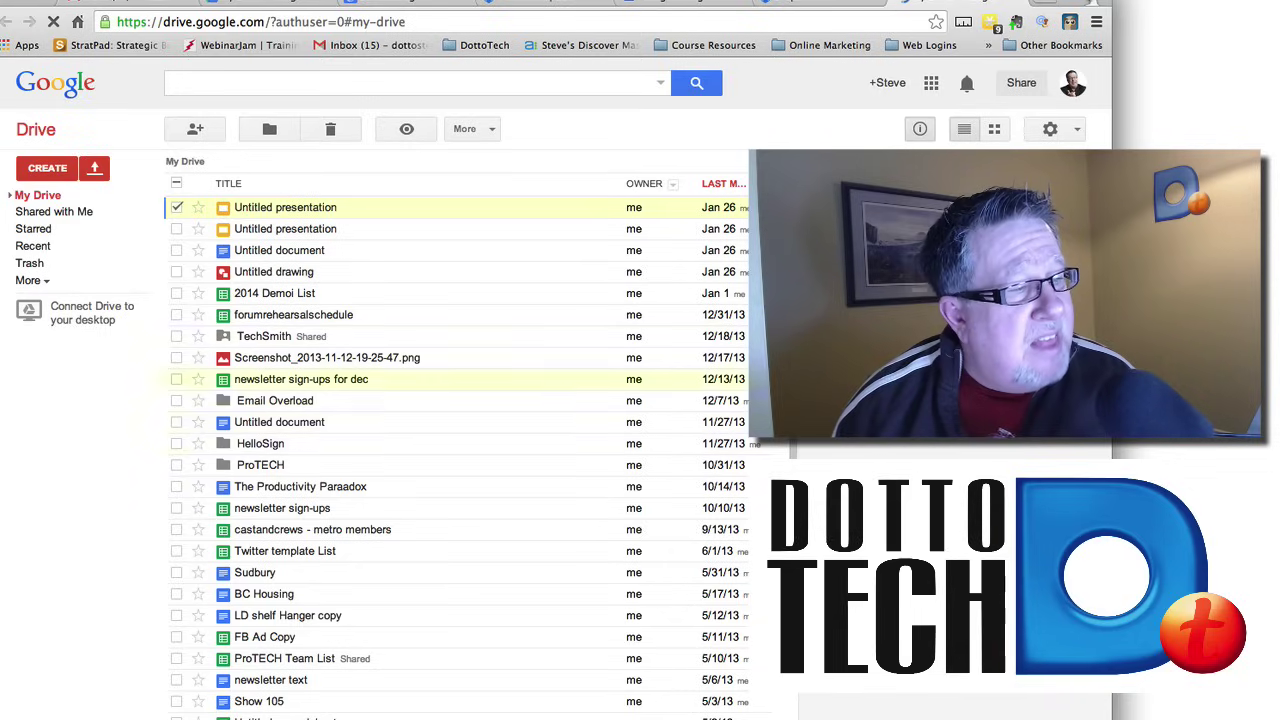
Show the CREATE menu listing Folder, Document, Presentation, Spreadsheet, Form, Drawing and HelloSign
{"action": "left_click", "coordinate": [47, 170]}
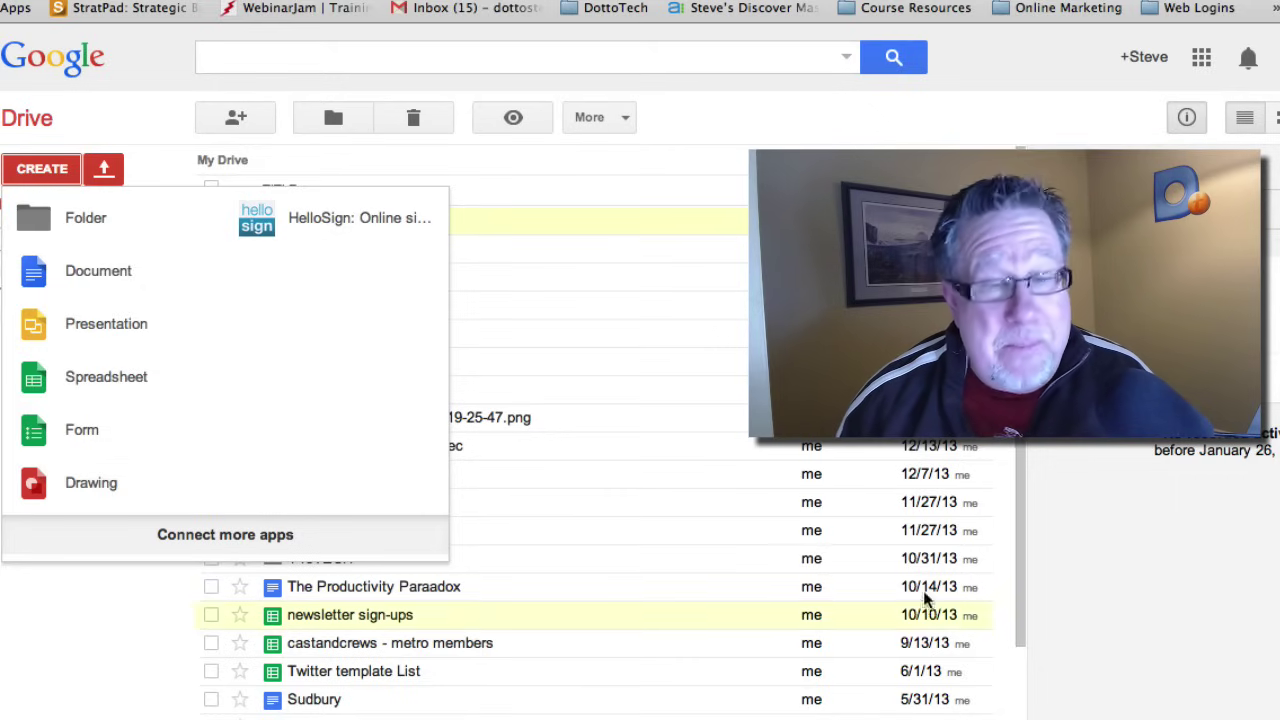
Dismiss the CREATE menu to reveal the full My Drive file list
{"action": "left_click", "coordinate": [804, 121]}
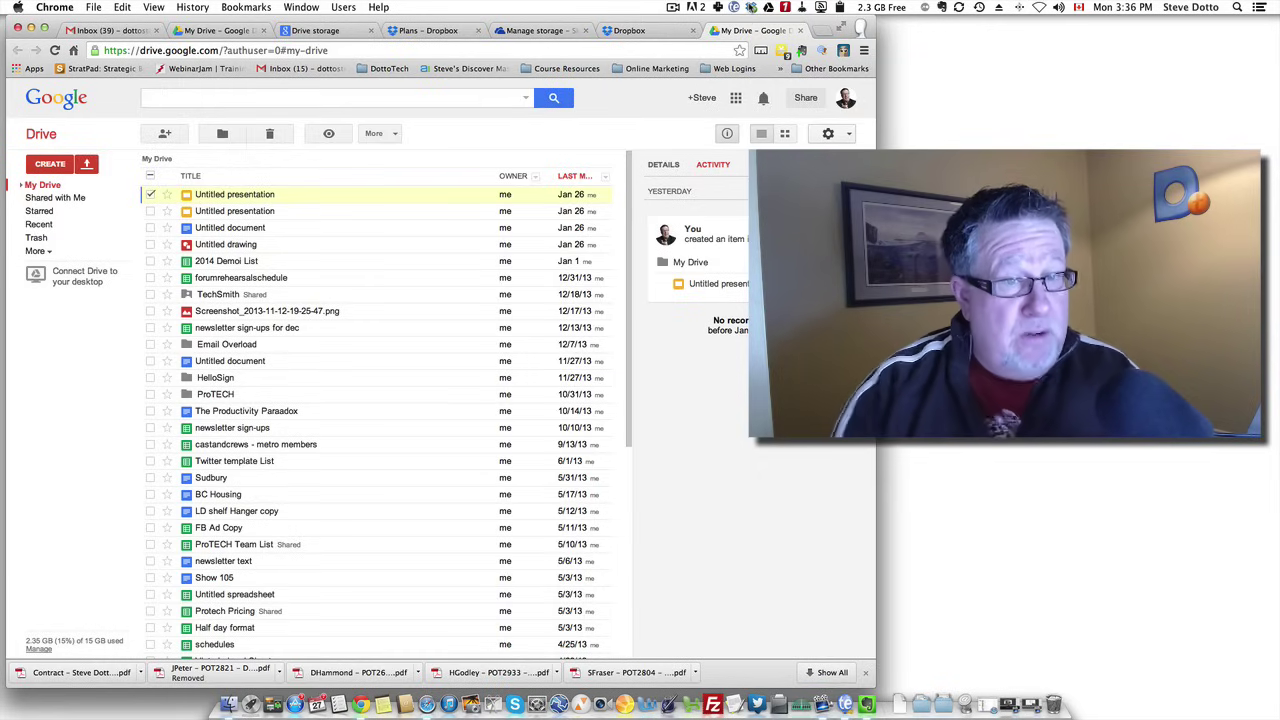
Place the cursor in the Drive search box, ready for a query
{"action": "left_click", "coordinate": [322, 95]}
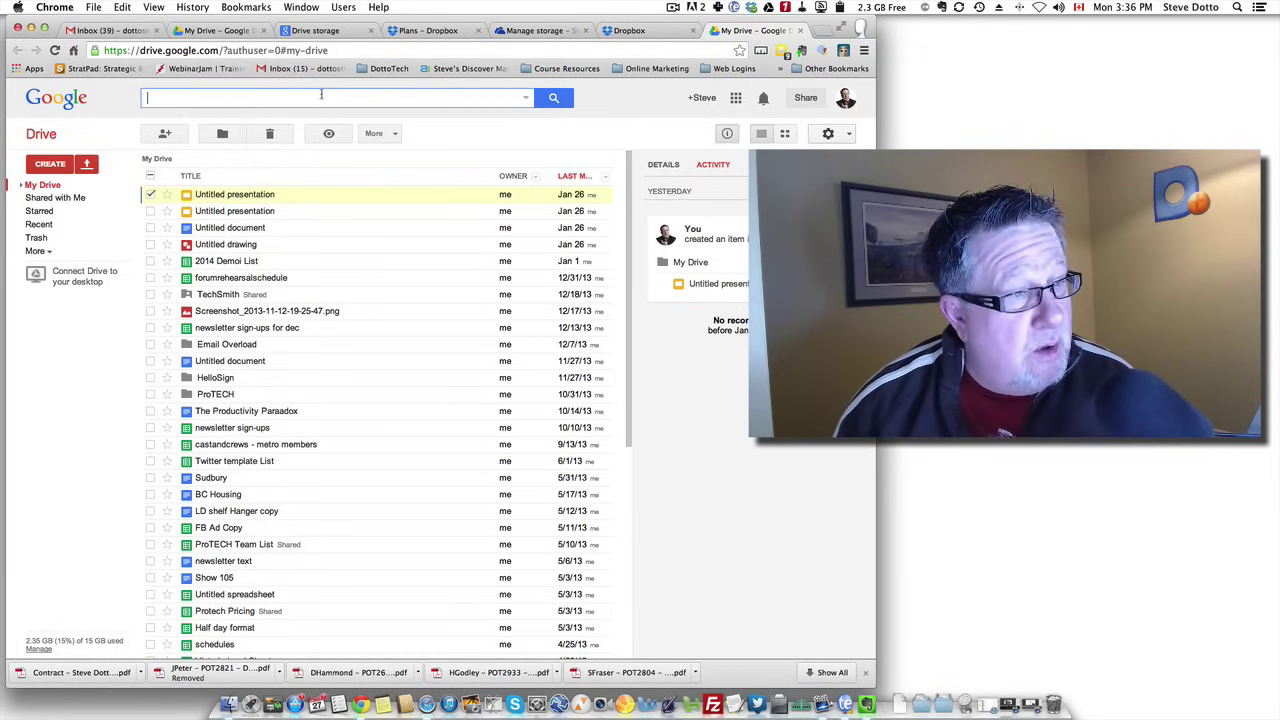